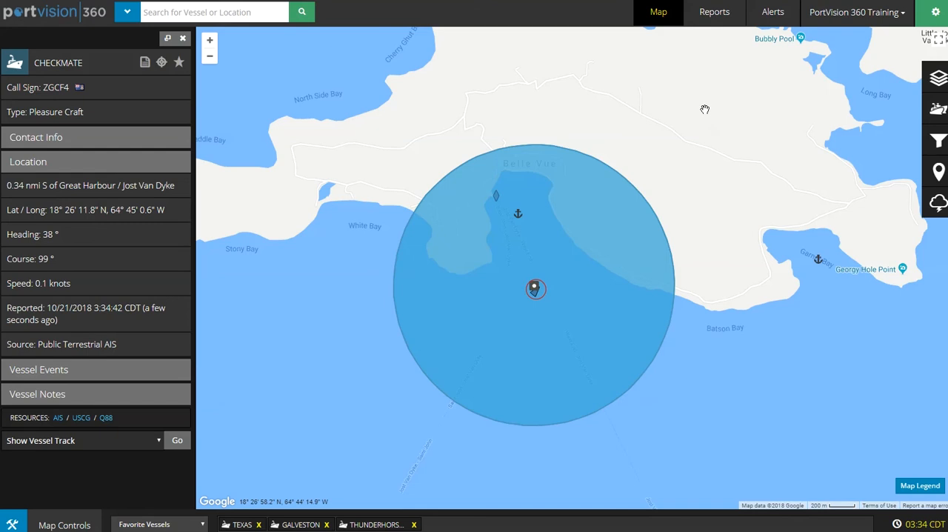
Open the My Alerts list beside the map
{"action": "left_click", "coordinate": [773, 13]}
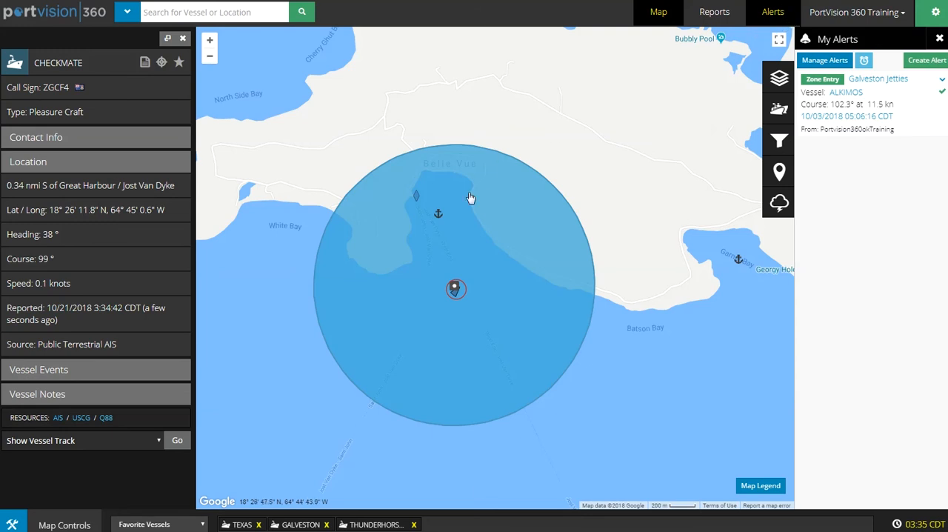
{"action": "left_click", "coordinate": [777, 13]}
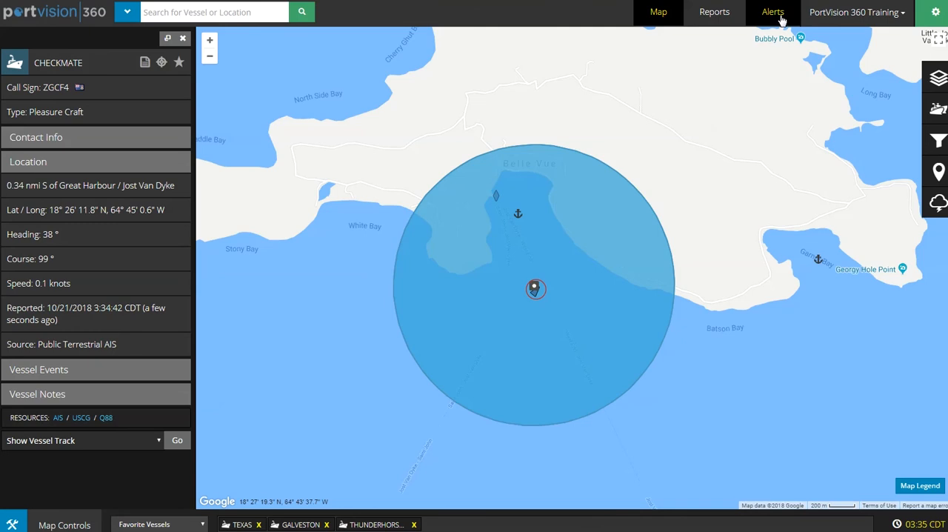
{"action": "left_click", "coordinate": [774, 14]}
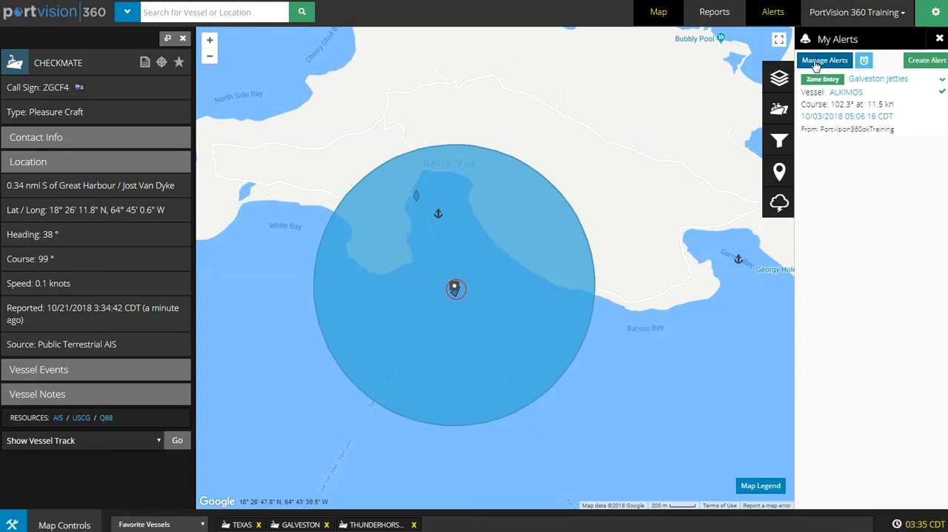
{"action": "left_click", "coordinate": [927, 63]}
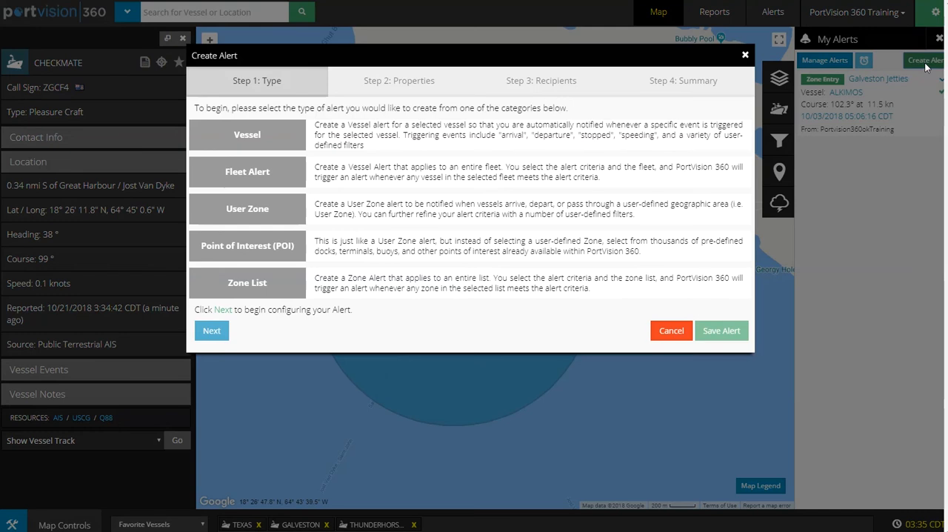
{"action": "left_click", "coordinate": [238, 136]}
{"action": "left_click", "coordinate": [746, 57]}
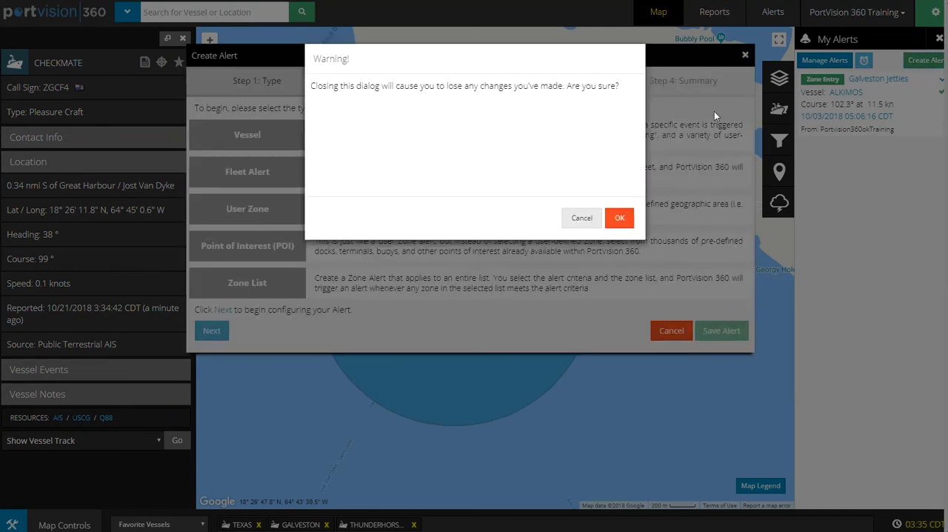
{"action": "left_click", "coordinate": [618, 213]}
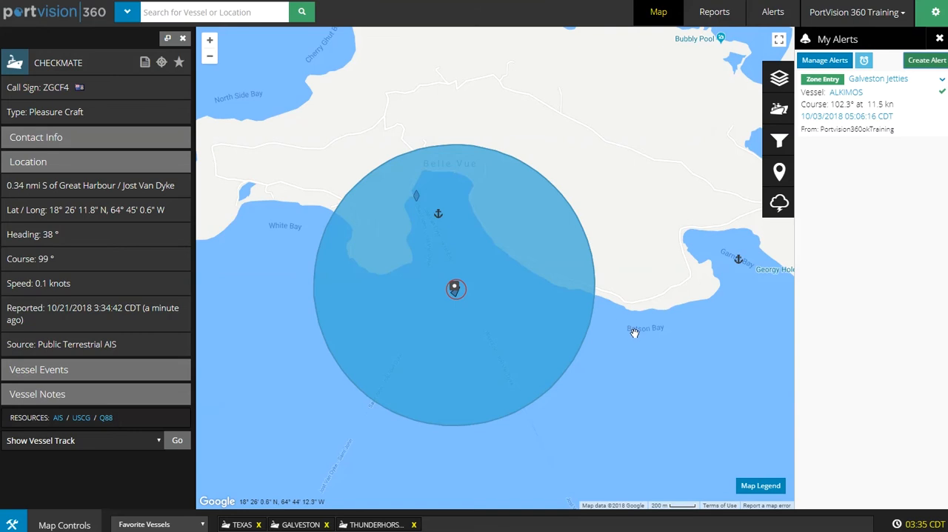
{"action": "left_click_drag", "start_coordinate": [633, 330], "coordinate": [653, 277]}
{"action": "scroll", "coordinate": [653, 278], "scroll_direction": "down", "scroll_amount": 1}
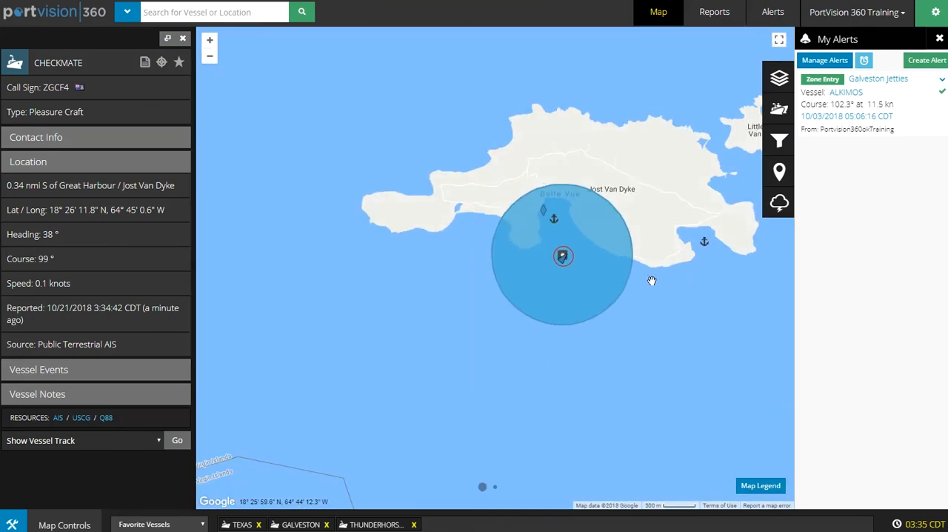
{"action": "mouse_move", "coordinate": [562, 260]}
{"action": "left_click_drag", "start_coordinate": [86, 62], "coordinate": [44, 64]}
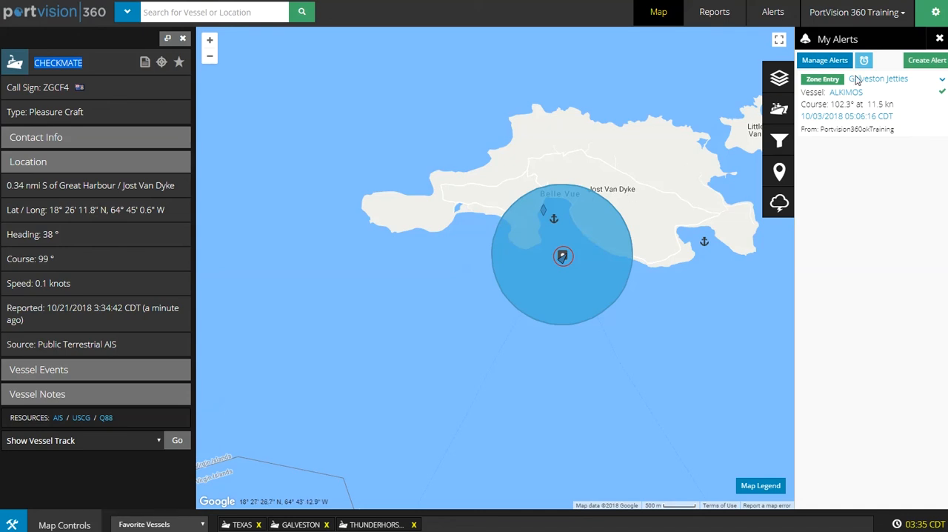
Start a new alert of the Vessel type and proceed to its properties
{"action": "left_click", "coordinate": [938, 65]}
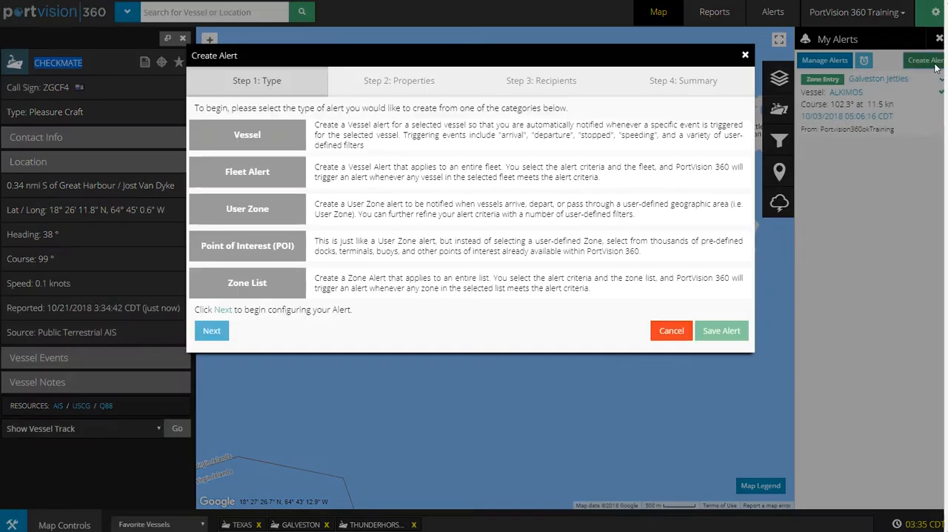
{"action": "left_click", "coordinate": [253, 138]}
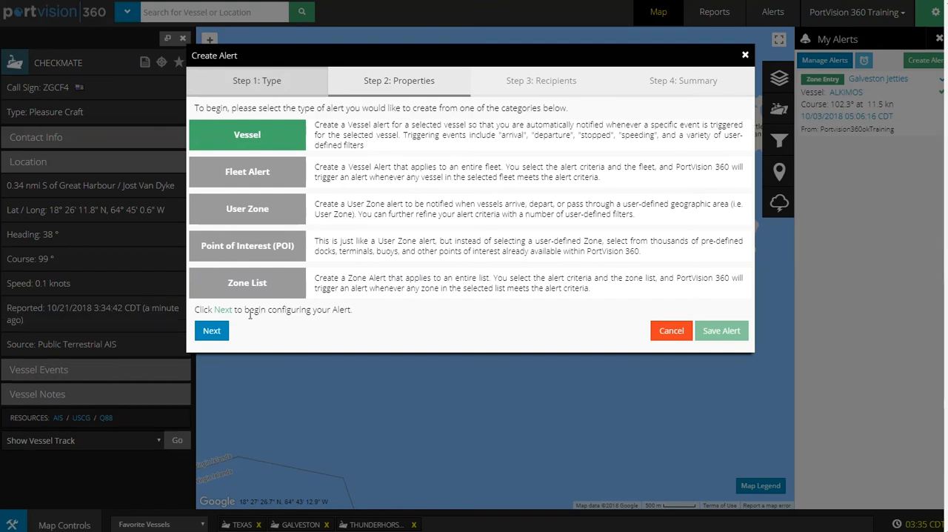
{"action": "left_click", "coordinate": [214, 331]}
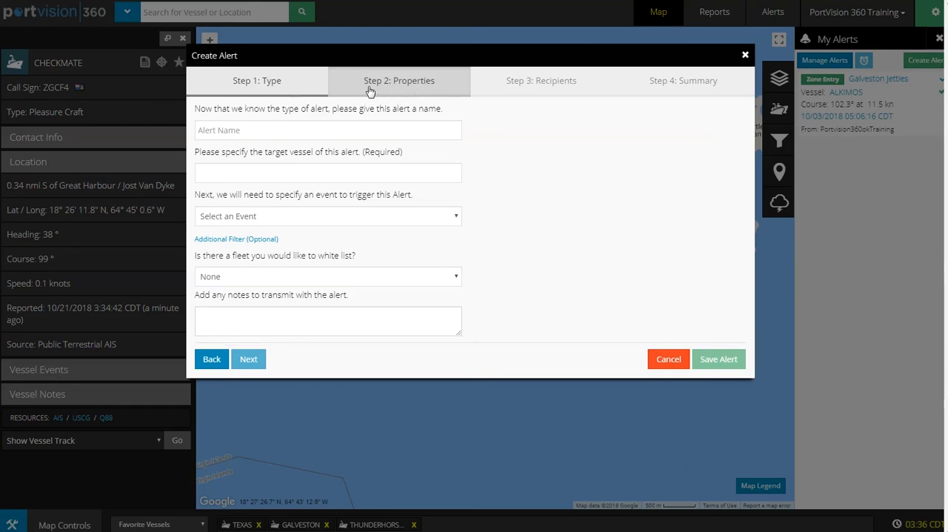
Name the alert "Departing Paradise"
{"action": "left_click", "coordinate": [224, 134]}
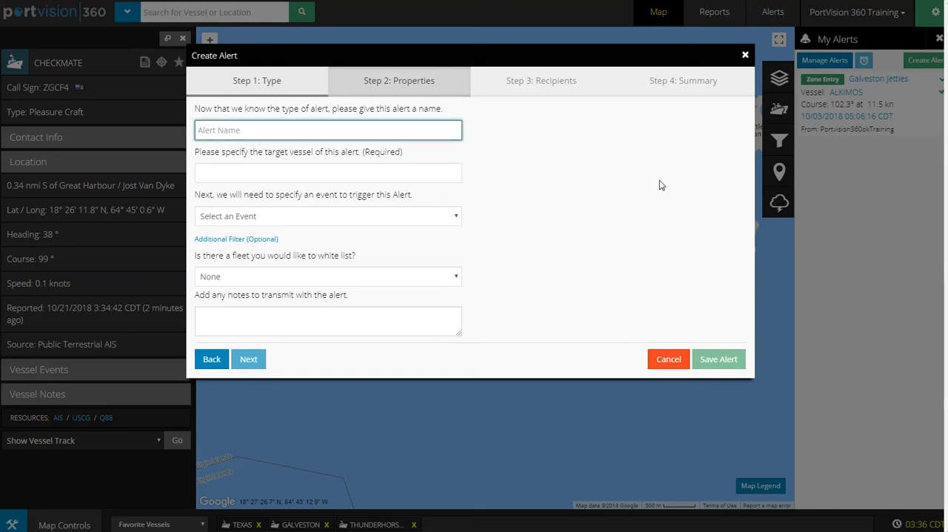
{"action": "type", "text": "Departing Paradise"}
Set the alert's target vessel to CHECKMATE with call sign ZGCF4
{"action": "left_click", "coordinate": [291, 172]}
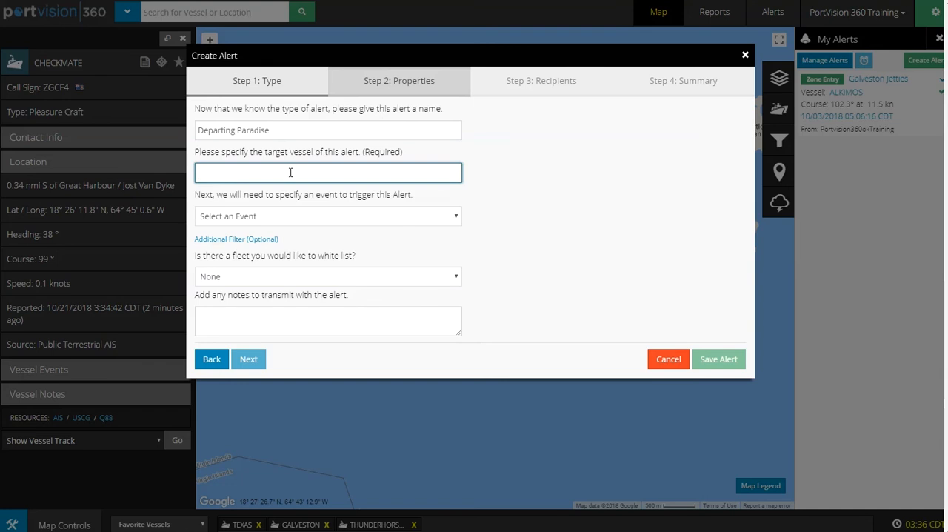
{"action": "type", "text": "Ch"}
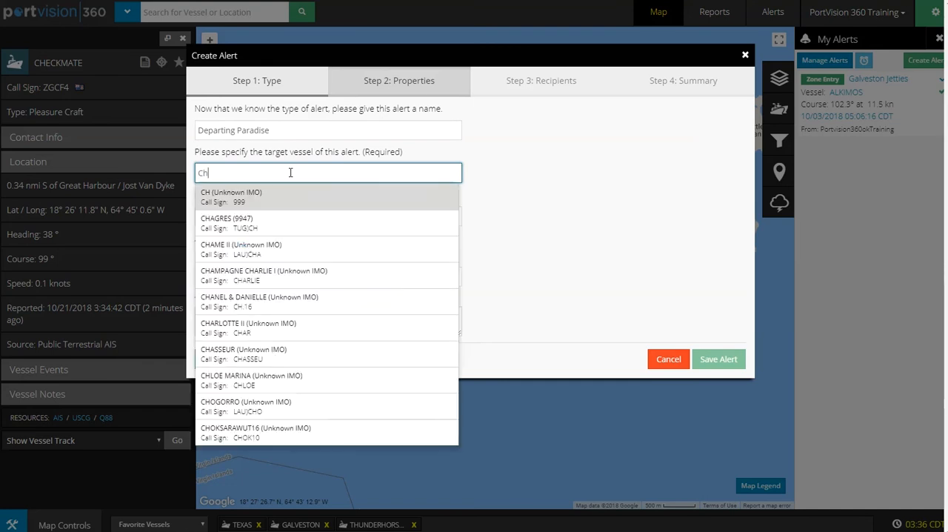
{"action": "type", "text": "eckmate"}
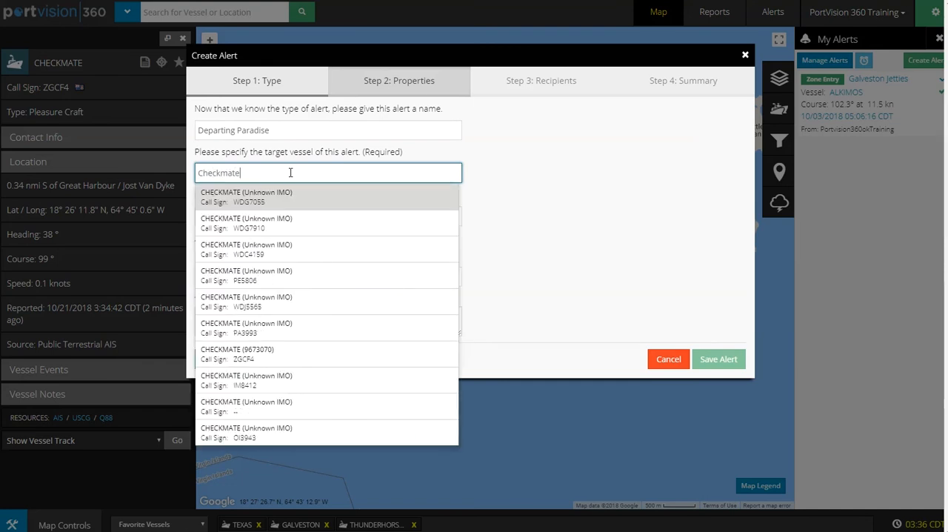
{"action": "left_click", "coordinate": [270, 360]}
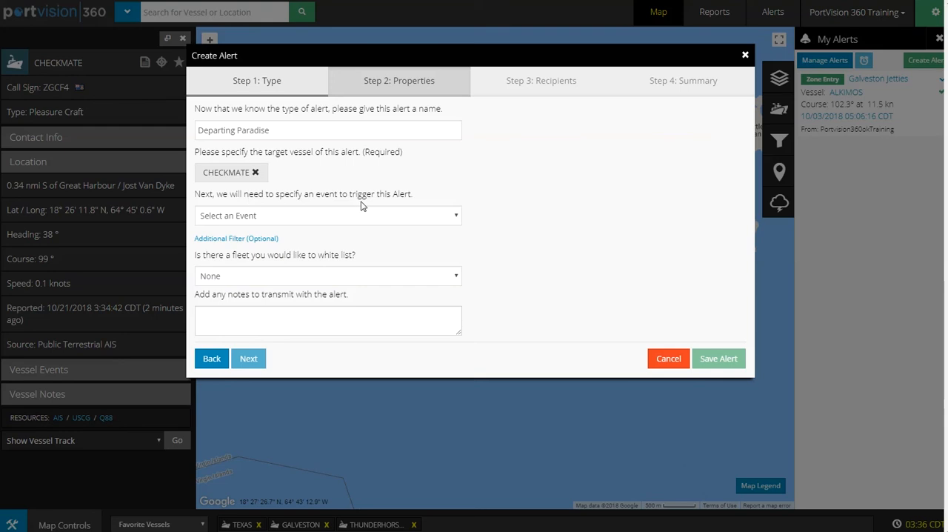
Trigger the alert on Zone Departure from the specific user zone Jost Van Dyke
{"action": "left_click", "coordinate": [454, 220]}
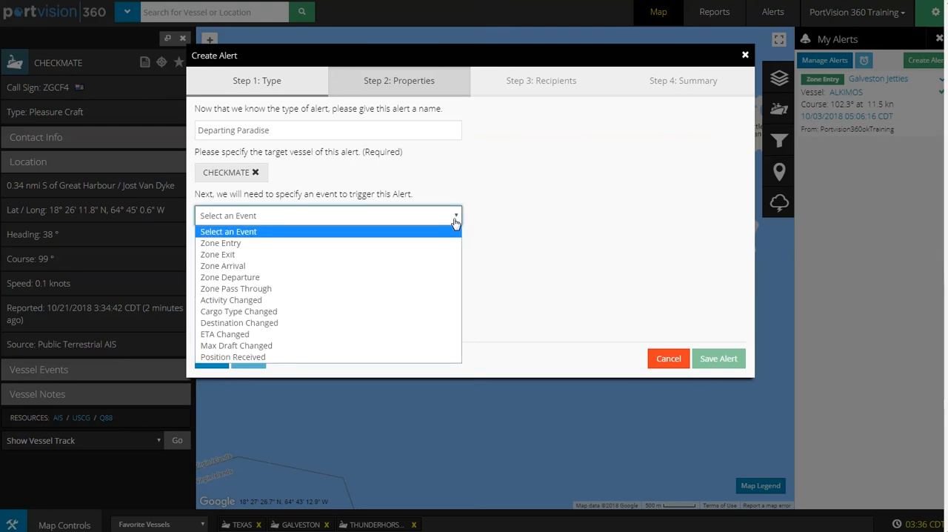
{"action": "left_click", "coordinate": [264, 277]}
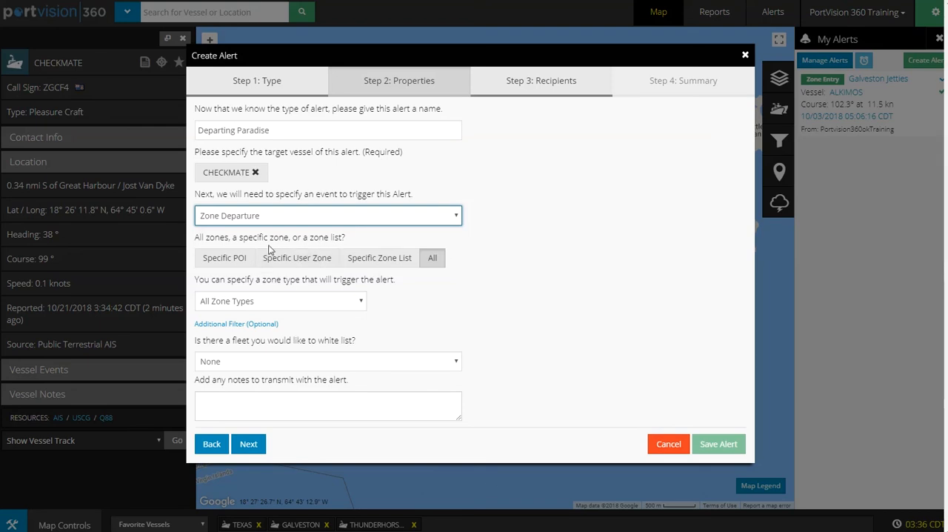
{"action": "left_click", "coordinate": [294, 265]}
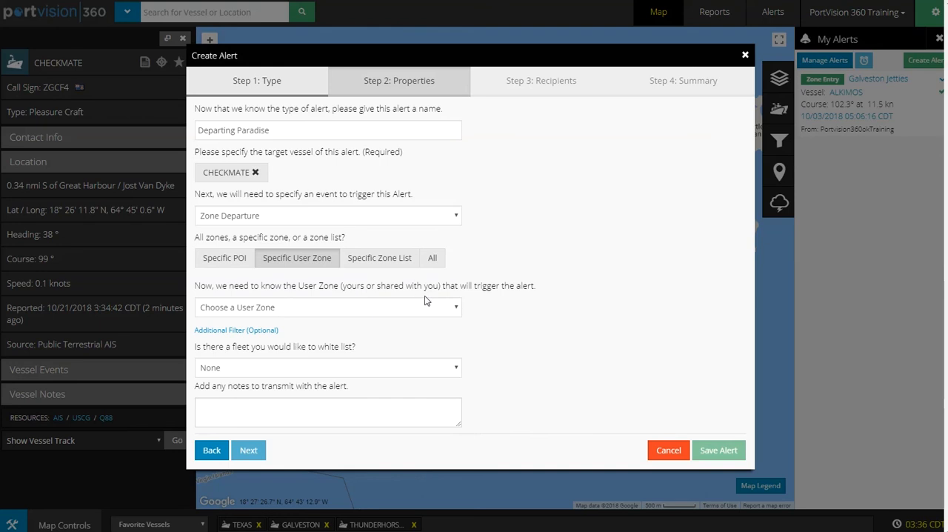
{"action": "left_click", "coordinate": [453, 309]}
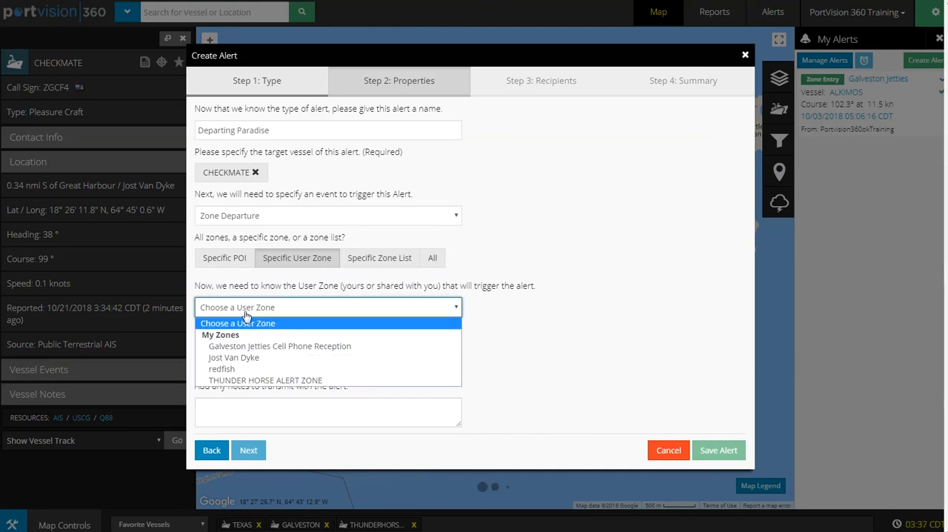
{"action": "left_click", "coordinate": [323, 358]}
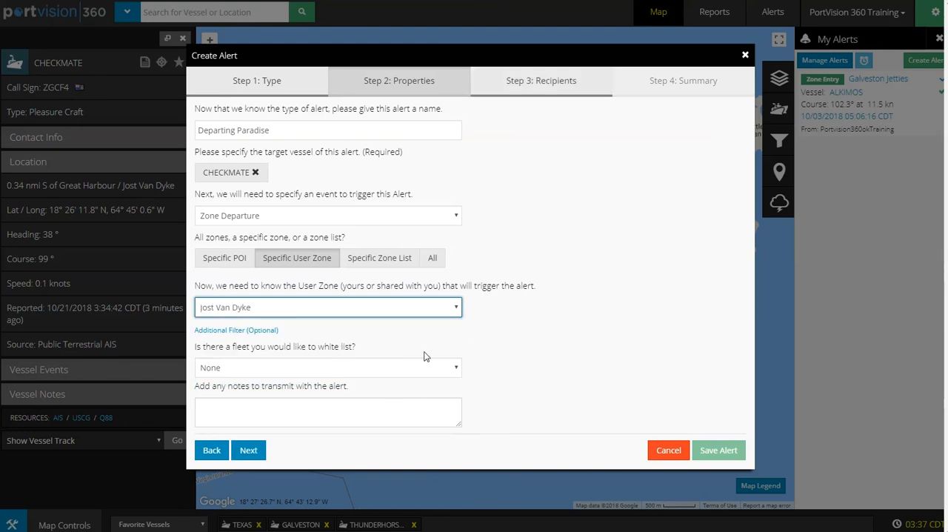
Keep the white-listed fleet at None and proceed to the alert's recipients
{"action": "left_click", "coordinate": [457, 370]}
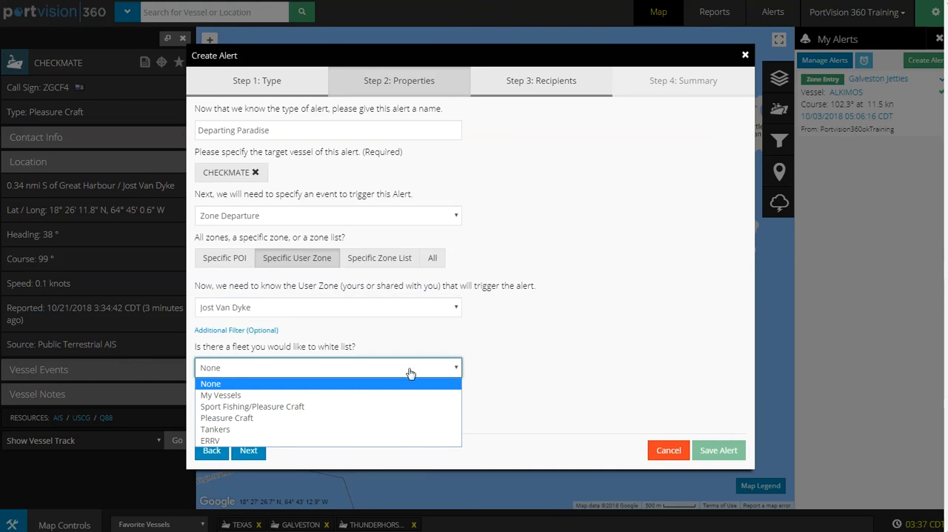
{"action": "left_click", "coordinate": [225, 385]}
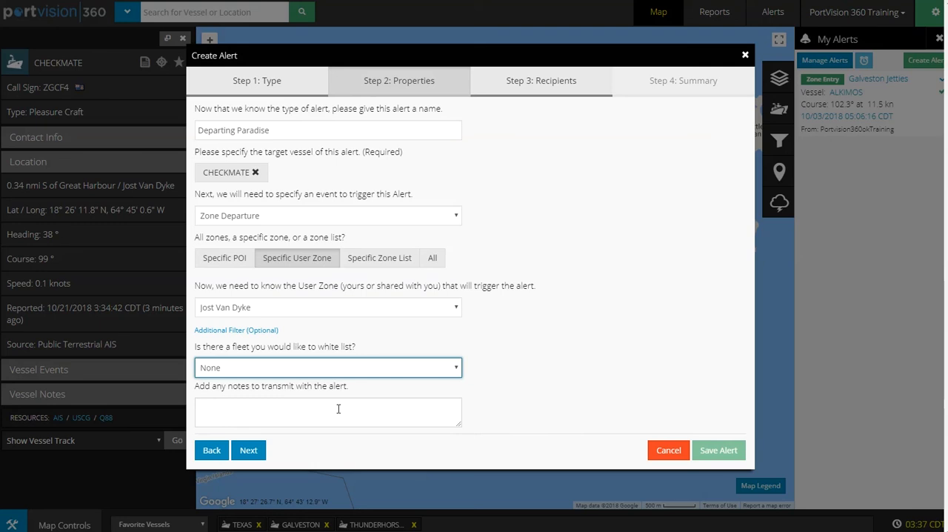
{"action": "left_click", "coordinate": [250, 450]}
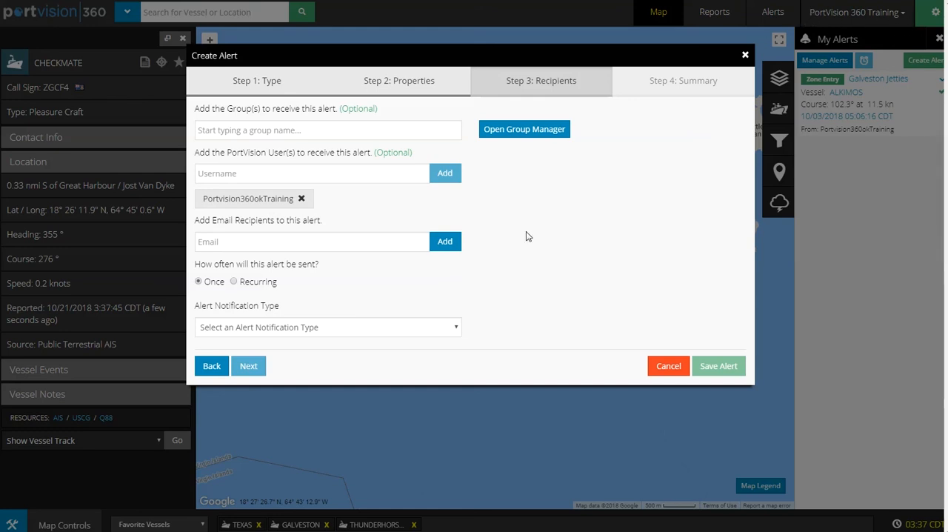
Enter the recipient's email address and add it to the alert's email recipients
{"action": "left_click", "coordinate": [237, 245]}
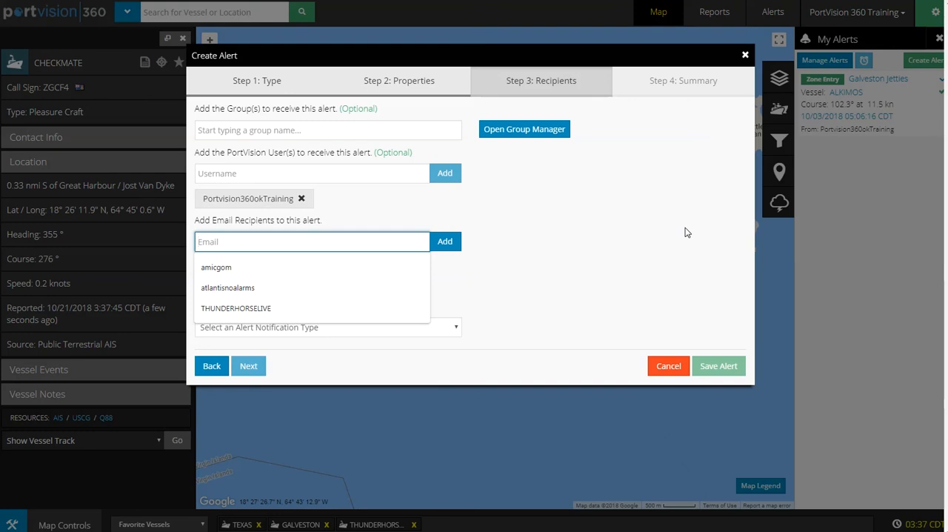
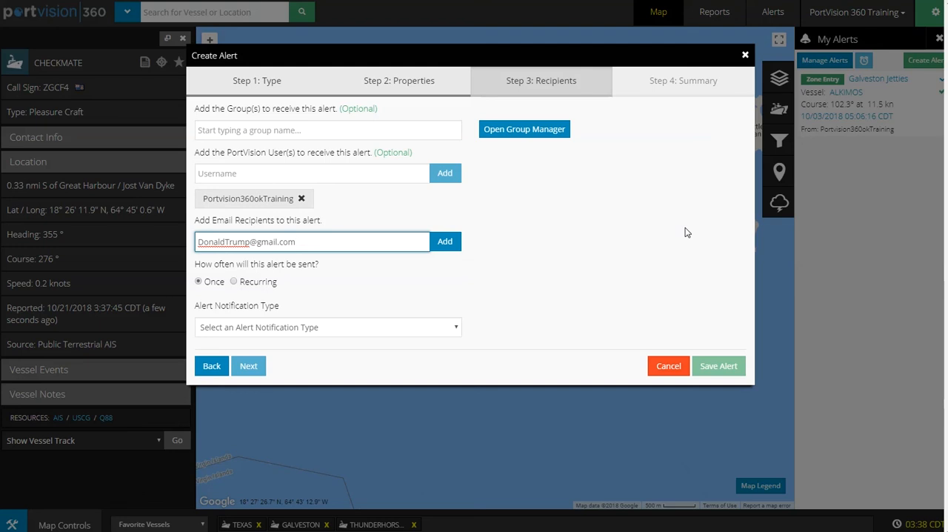
{"action": "left_click", "coordinate": [454, 242]}
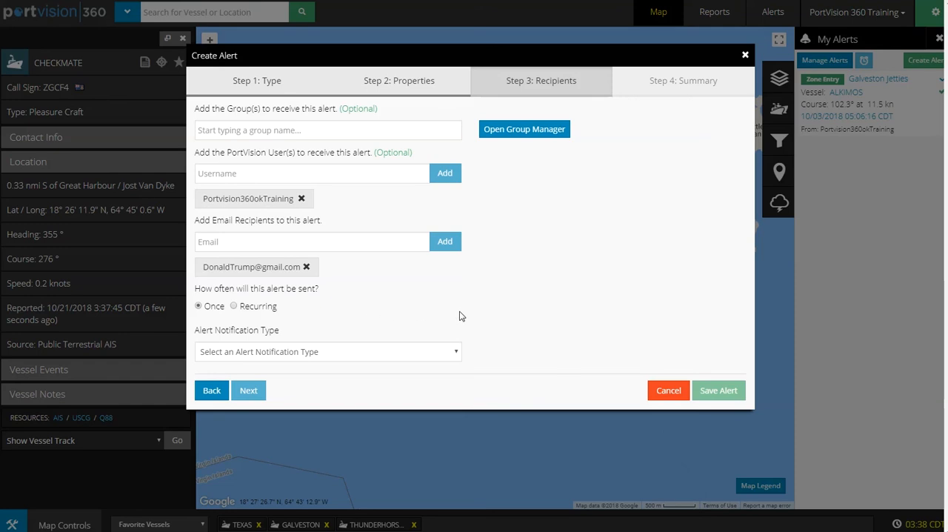
Set the notification type to Priority with Audio, choose the Chime sound and preview it
{"action": "left_click", "coordinate": [456, 355]}
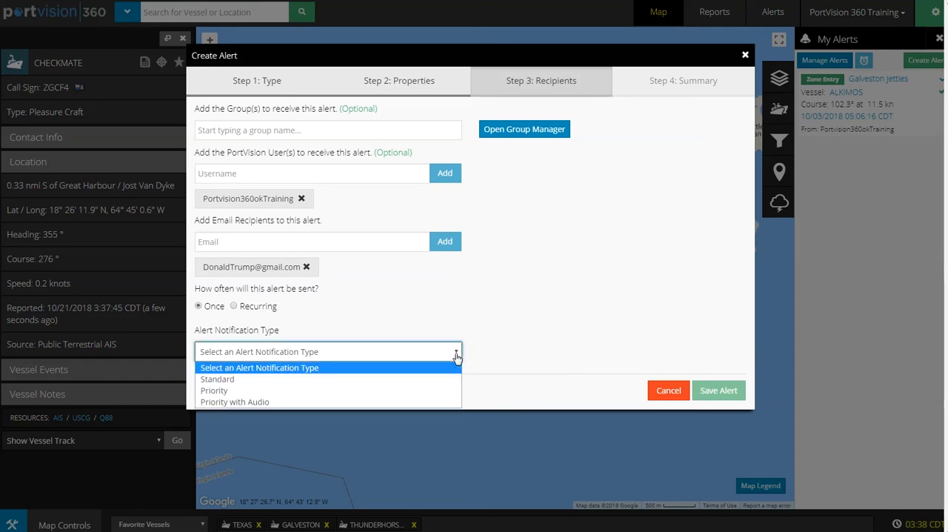
{"action": "left_click", "coordinate": [256, 402]}
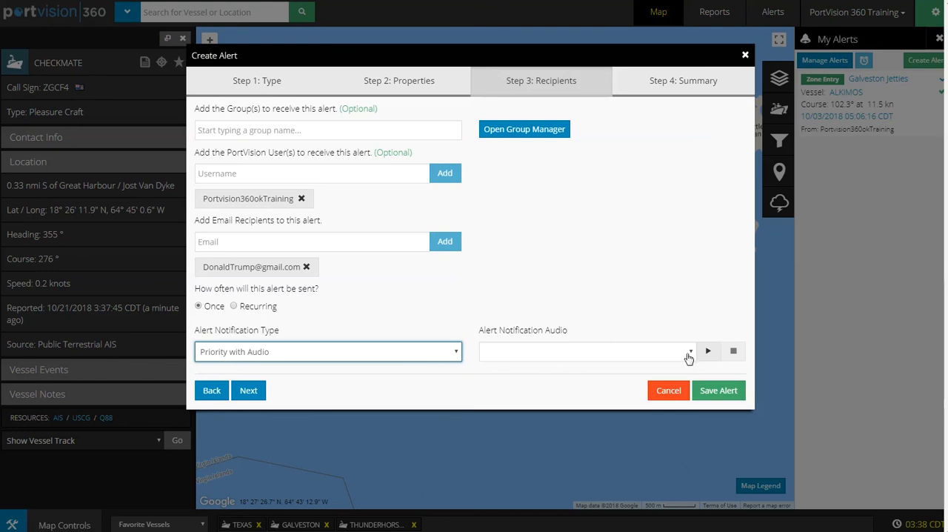
{"action": "left_click", "coordinate": [687, 355]}
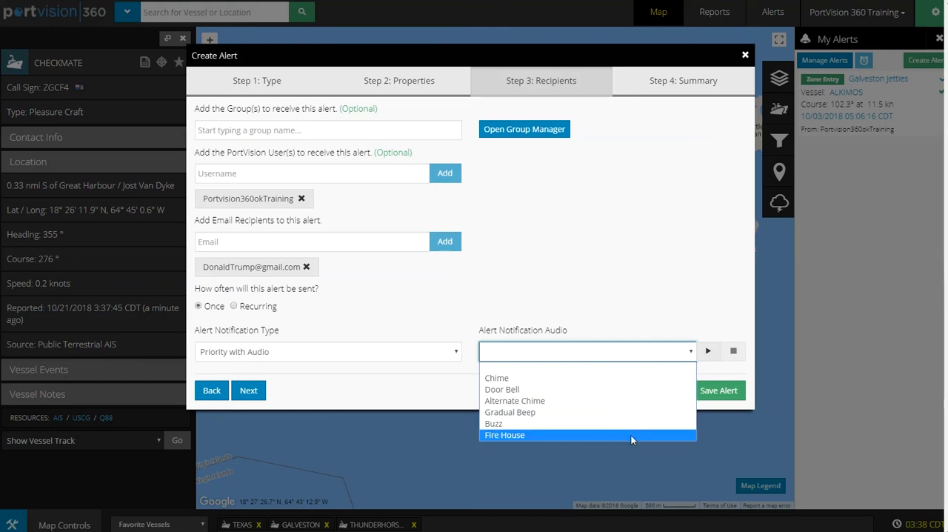
{"action": "left_click", "coordinate": [635, 378]}
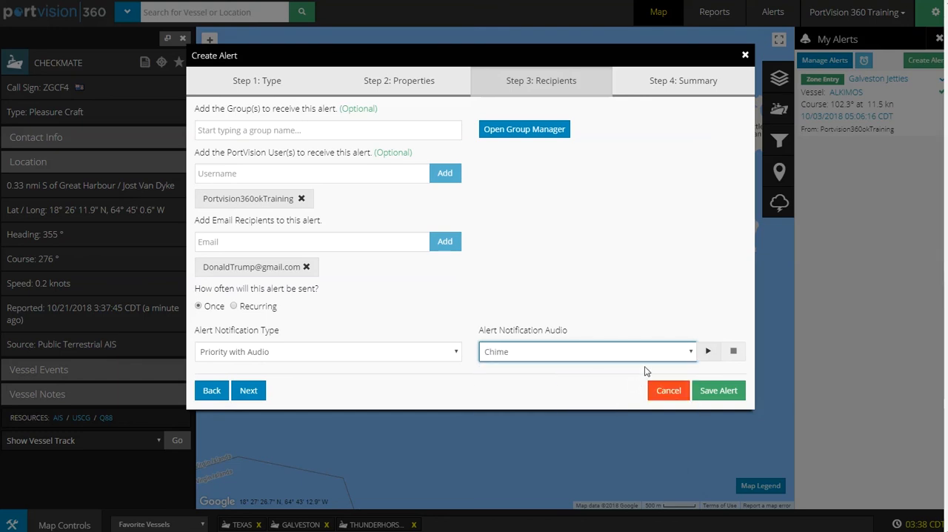
{"action": "left_click", "coordinate": [710, 353]}
Proceed to the alert summary and save the alert
{"action": "left_click", "coordinate": [396, 393]}
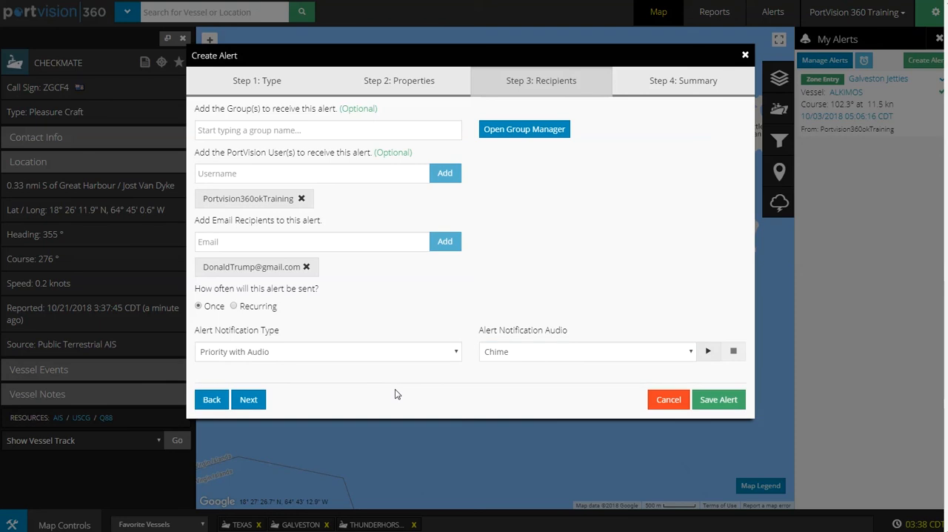
{"action": "left_click", "coordinate": [249, 399]}
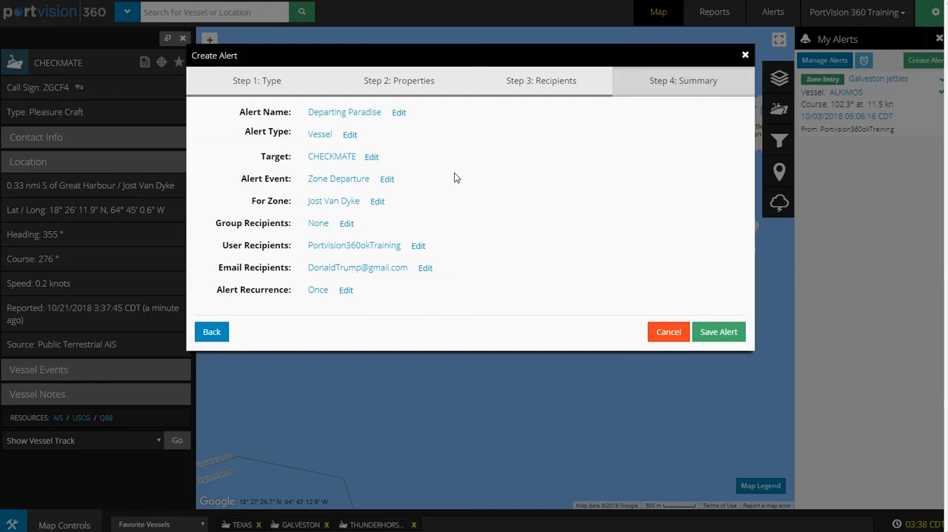
{"action": "left_click", "coordinate": [726, 332]}
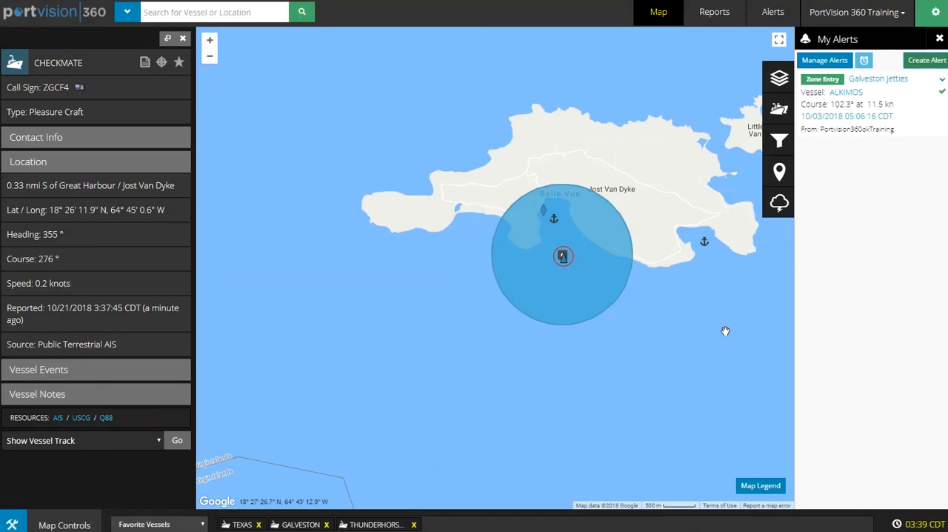